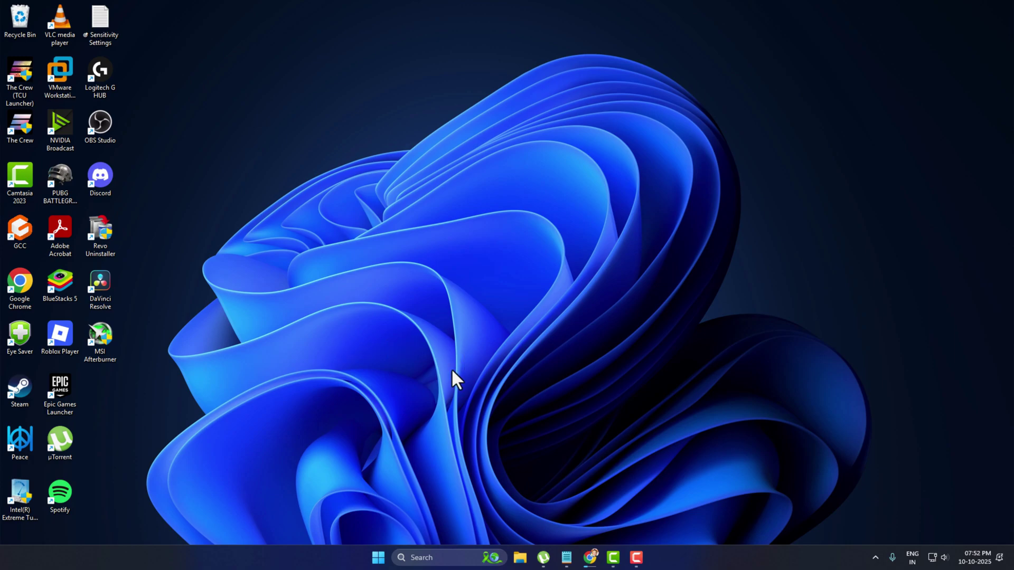
# - Search the taskbar for regedit and launch Registry Editor from the results
pyautogui.click(434, 557)
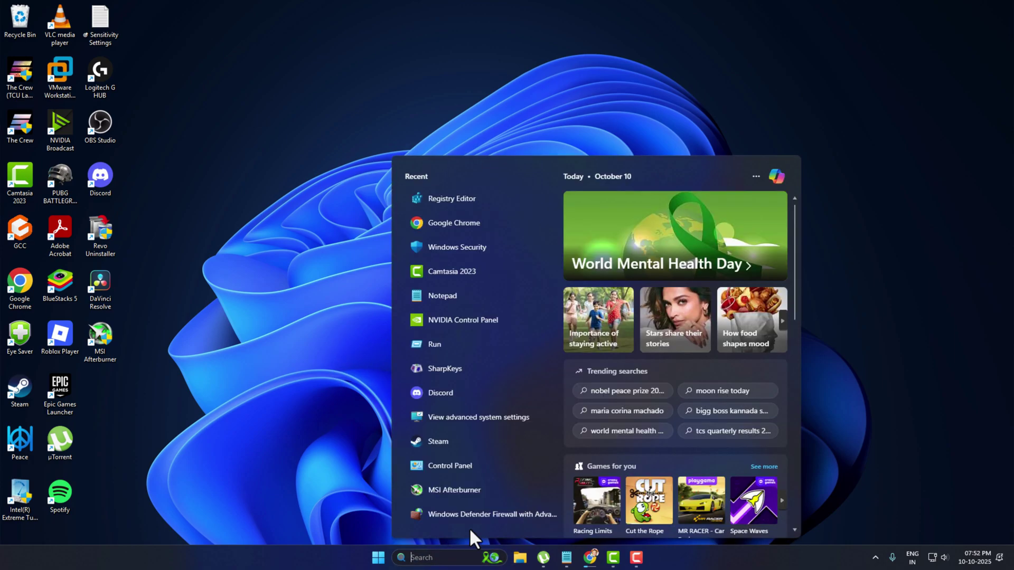
pyautogui.write('regedit')
pyautogui.click(444, 252)
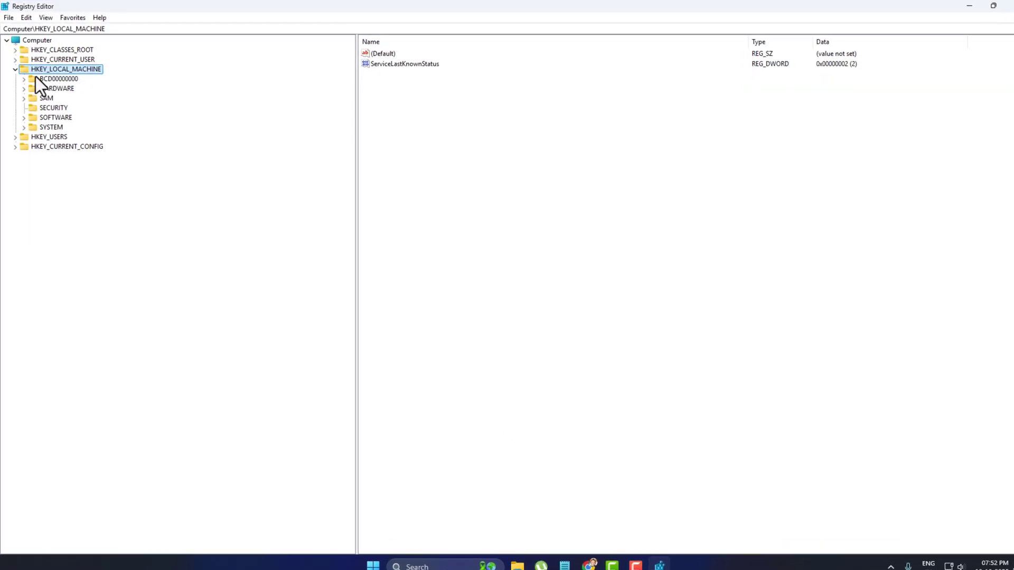
# - Expand HKEY_LOCAL_MACHINE and SOFTWARE, then select and expand WOW6432Node
pyautogui.click(16, 72)
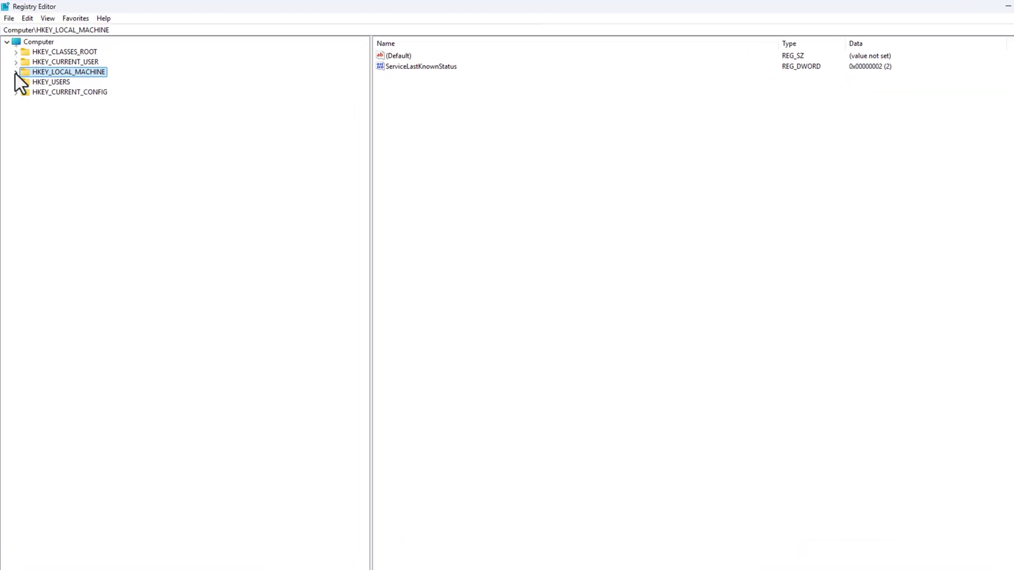
pyautogui.click(16, 71)
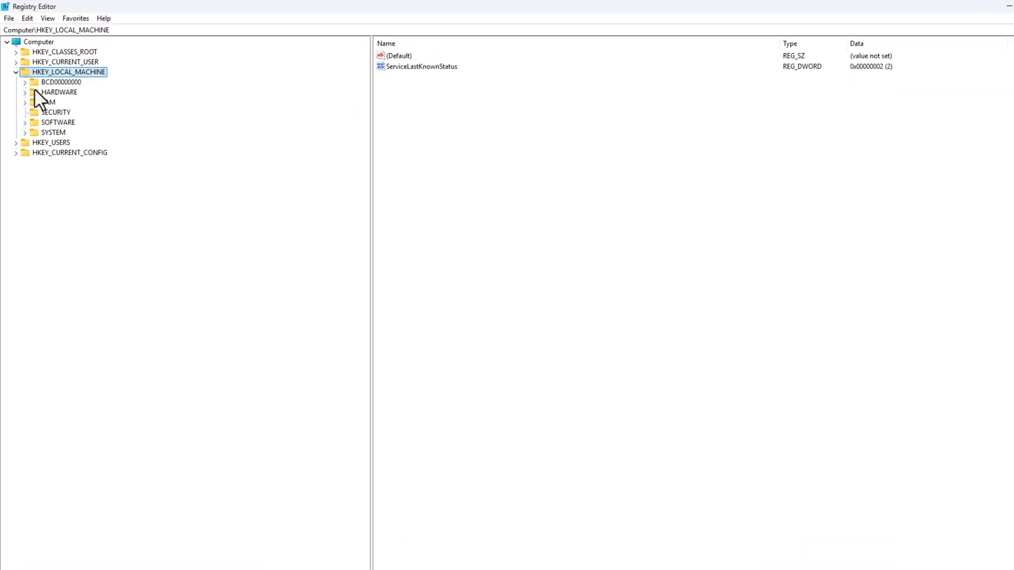
pyautogui.click(30, 123)
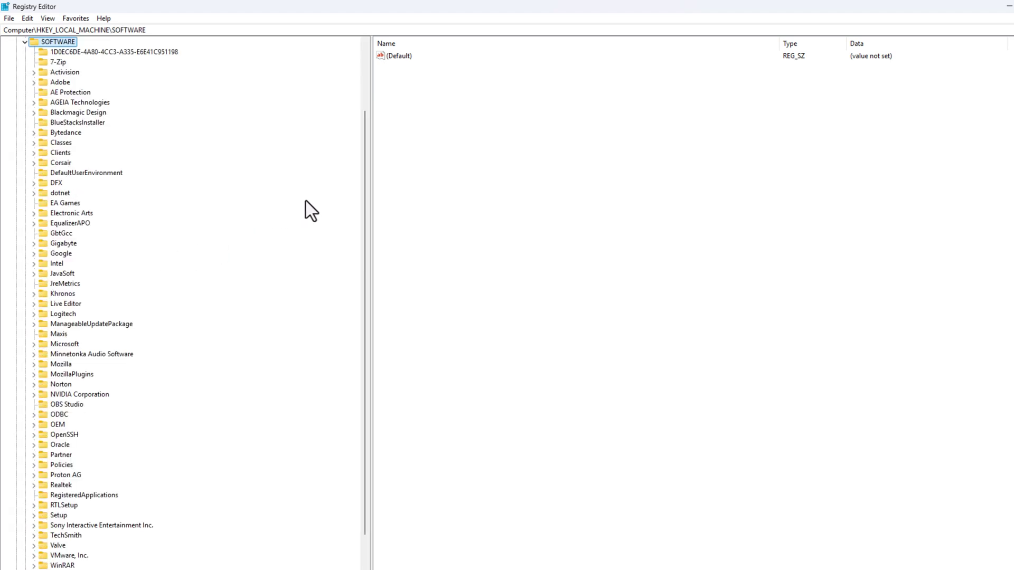
pyautogui.moveTo(364, 228); pyautogui.dragTo(344, 361)
pyautogui.click(68, 535)
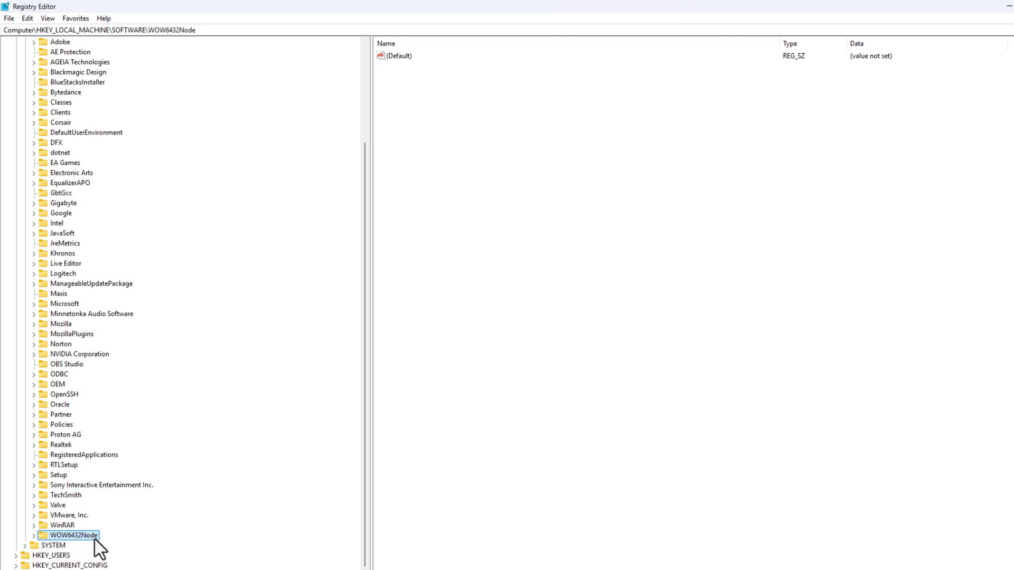
pyautogui.click(34, 537)
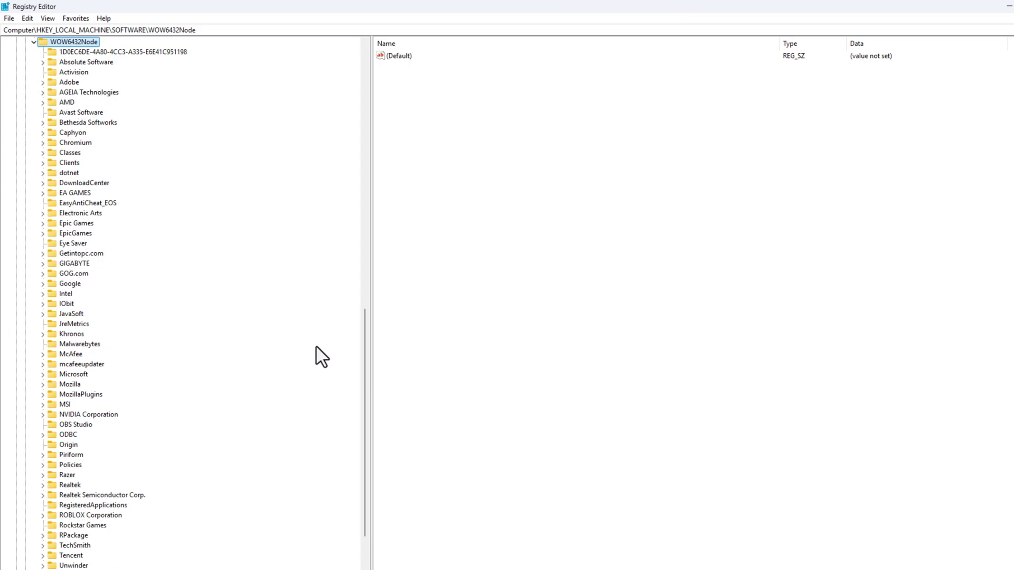
pyautogui.scroll(-3, 53, 515)
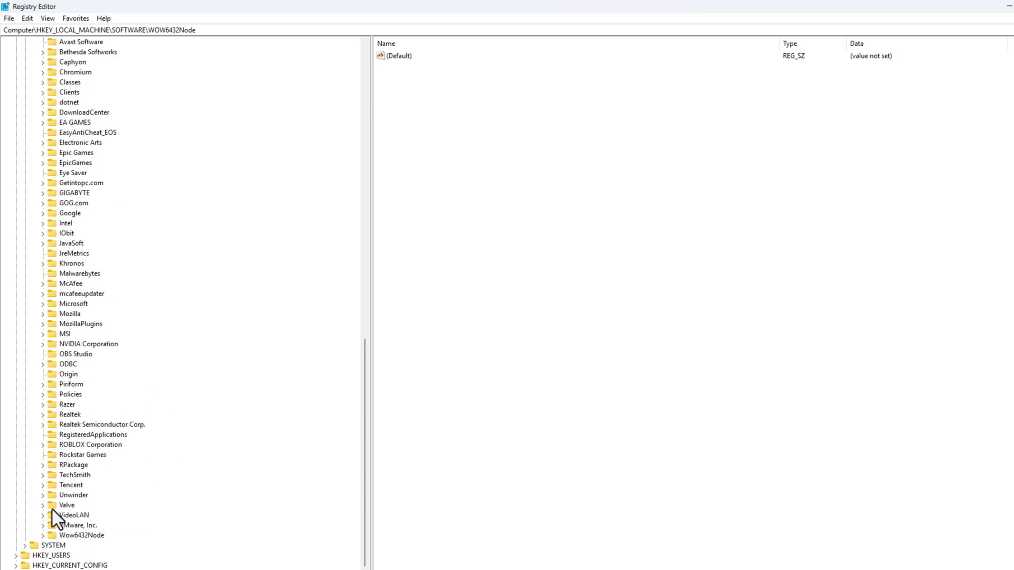
# - Briefly expand and collapse the NVIDIA Corporation and MSI keys
pyautogui.click(42, 344)
pyautogui.click(42, 334)
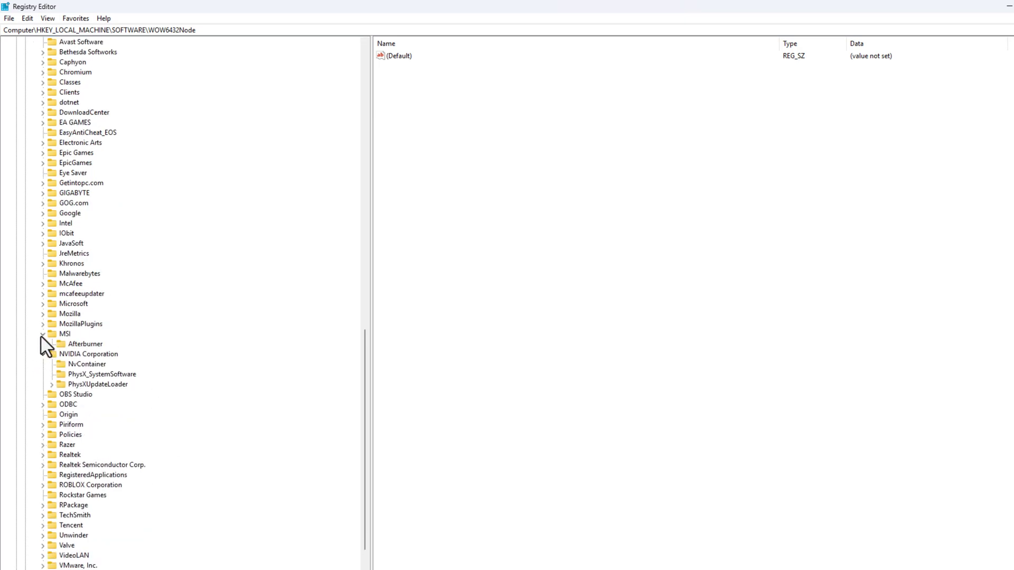
pyautogui.click(44, 352)
pyautogui.click(43, 334)
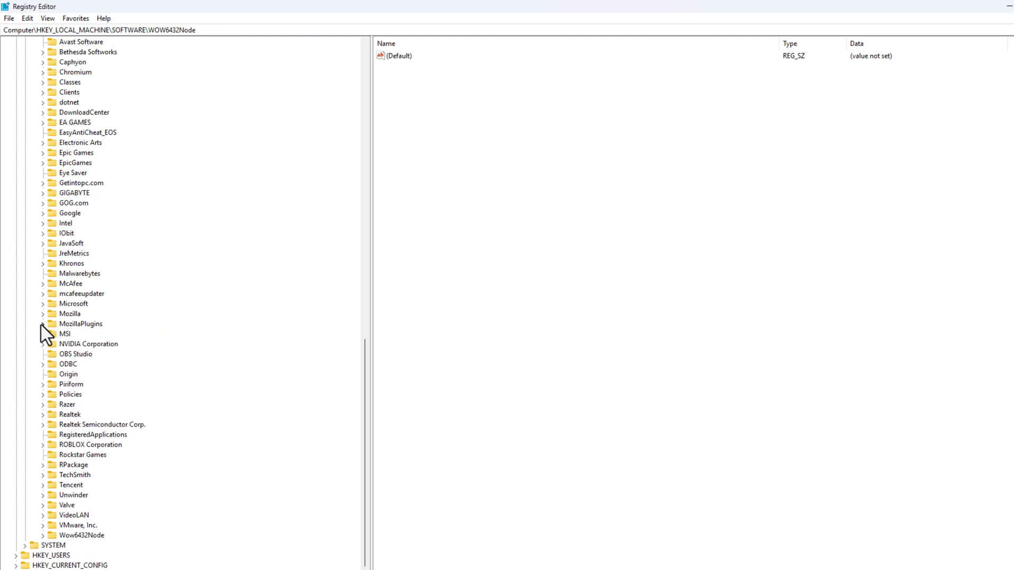
pyautogui.doubleClick(83, 536)
pyautogui.moveTo(356, 499); pyautogui.dragTo(365, 518)
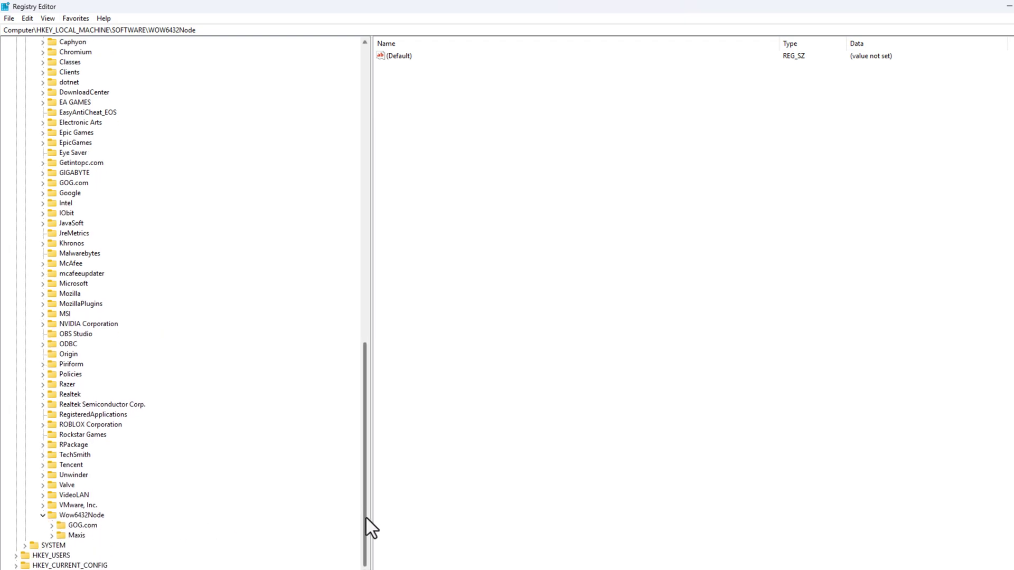
pyautogui.click(83, 517)
pyautogui.click(51, 526)
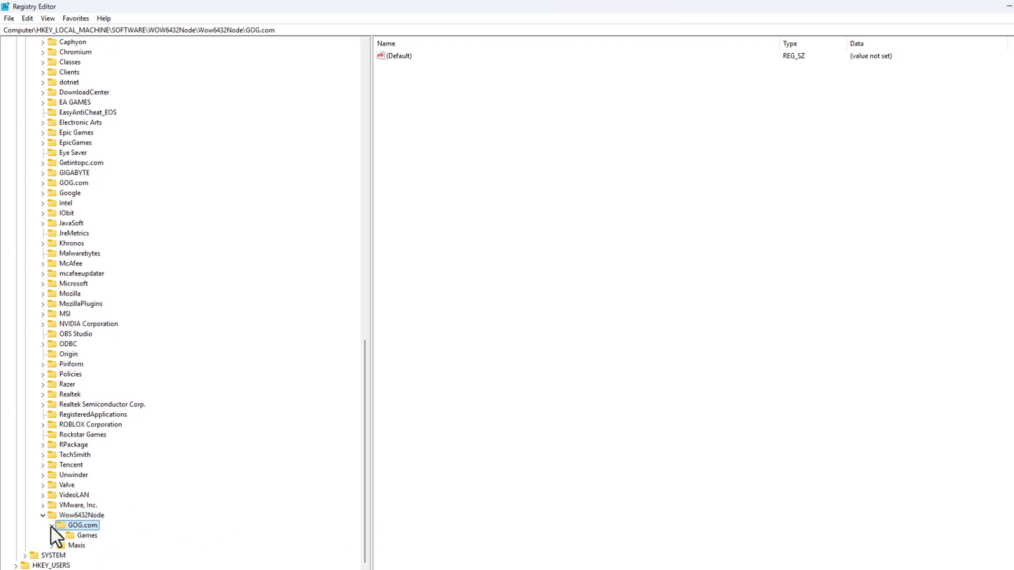
pyautogui.click(61, 536)
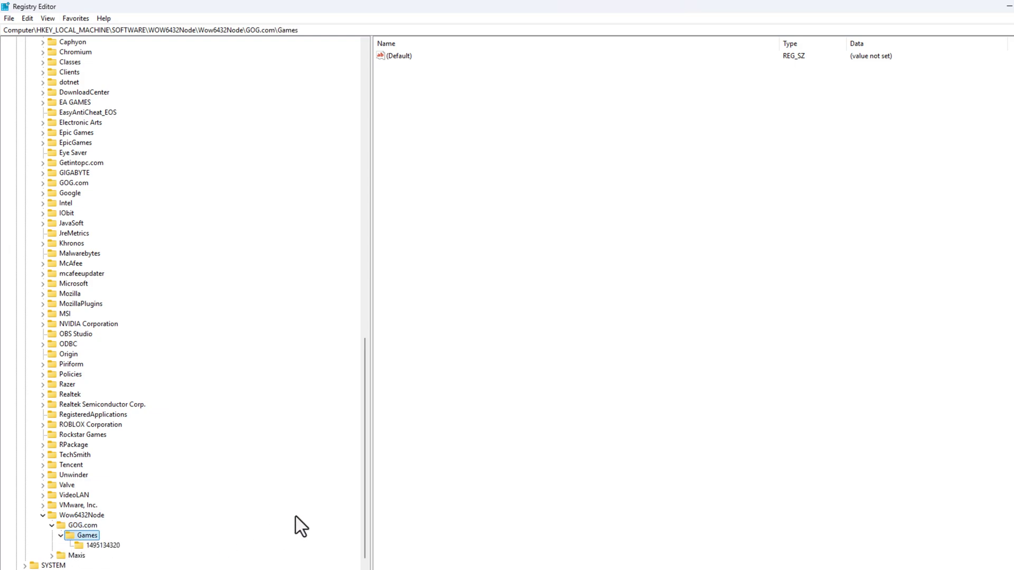
pyautogui.click(94, 546)
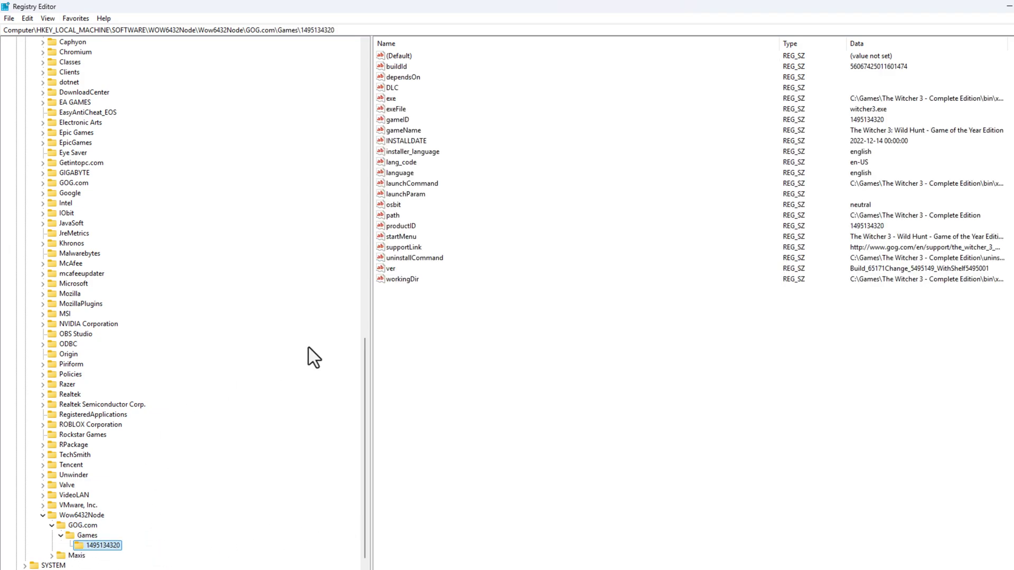
# - Select the language value, check its data reads english, and open its Edit String dialog
pyautogui.click(404, 176)
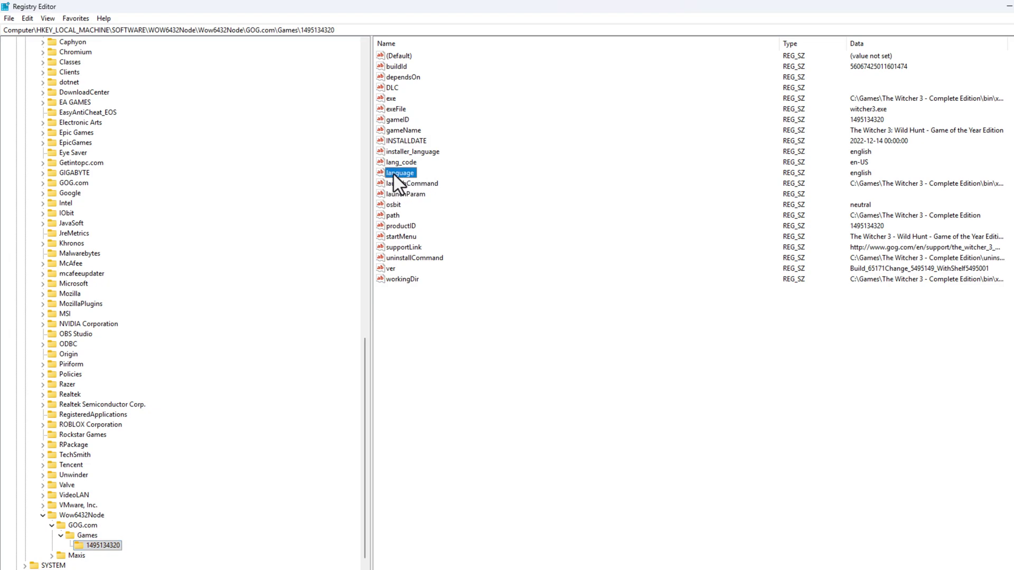
pyautogui.click(888, 189)
pyautogui.doubleClick(390, 176)
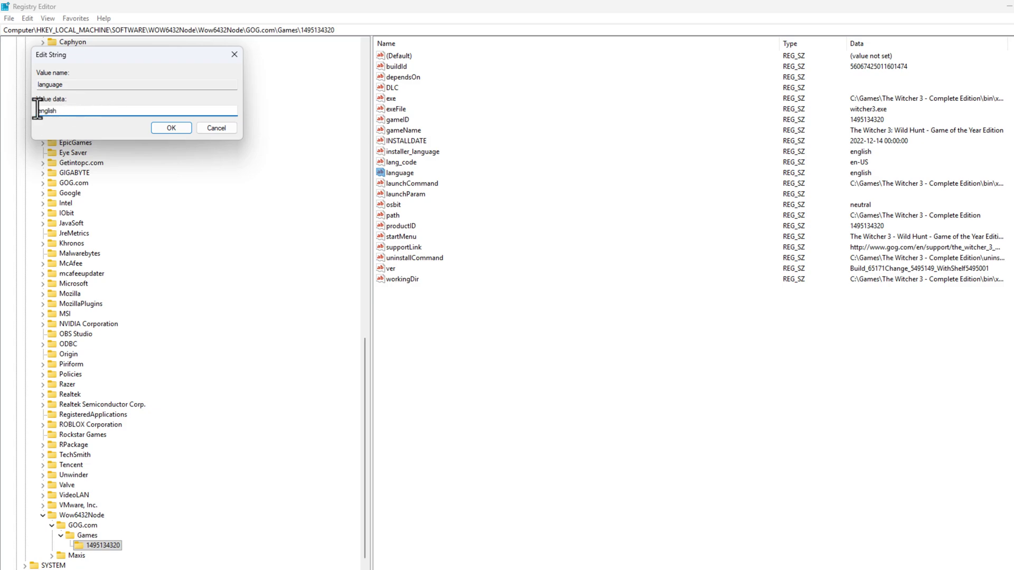
# - Confirm language as english, then collapse the GOG.com branch and nested Wow6432Node
pyautogui.click(169, 127)
pyautogui.click(472, 313)
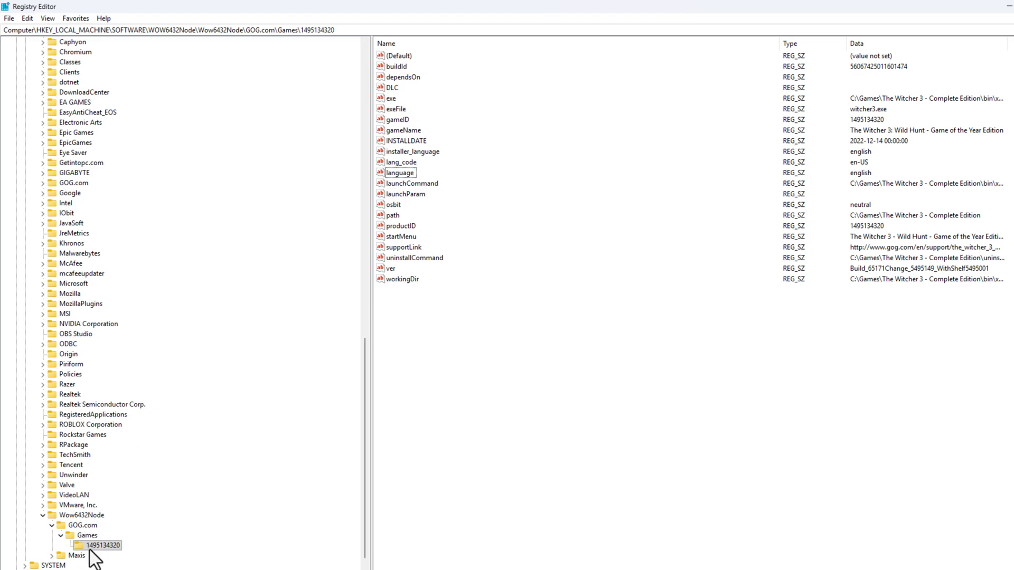
pyautogui.click(60, 536)
pyautogui.click(43, 515)
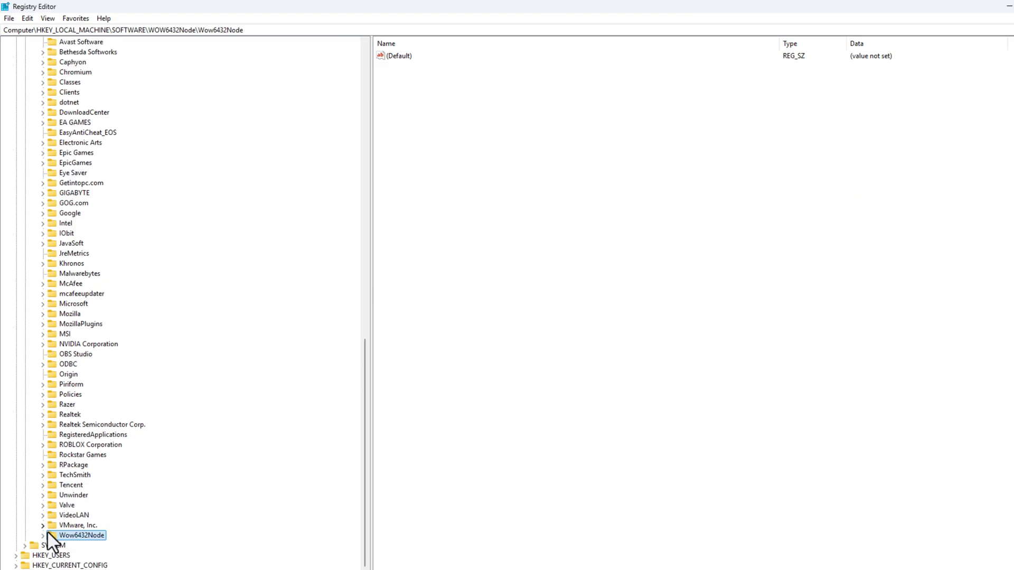
pyautogui.scroll(10, 179, 329)
pyautogui.scroll(15, 23, 140)
# - Collapse SOFTWARE and HKEY_LOCAL_MACHINE and close Registry Editor
pyautogui.click(25, 122)
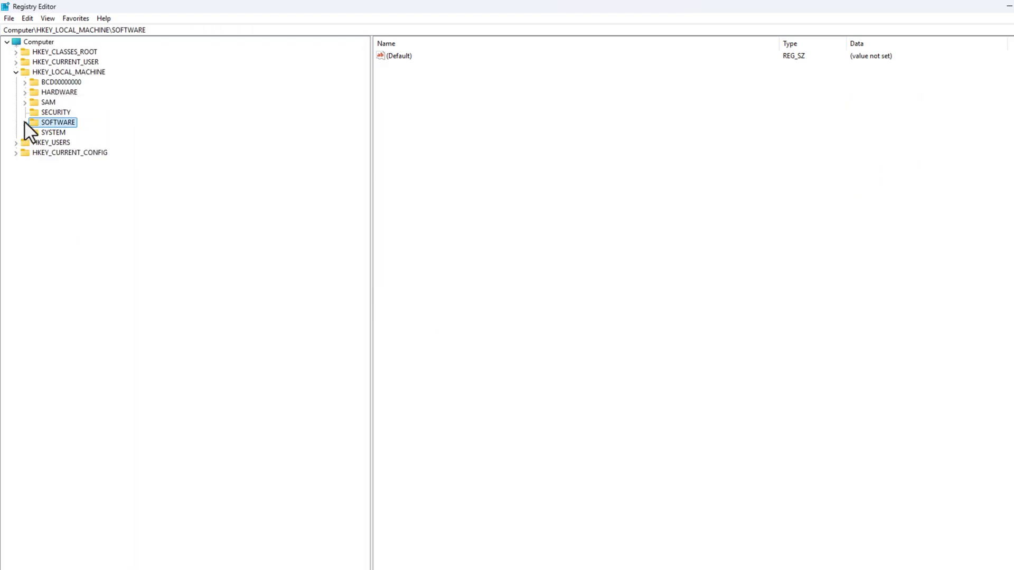
pyautogui.click(16, 73)
pyautogui.click(1000, 7)
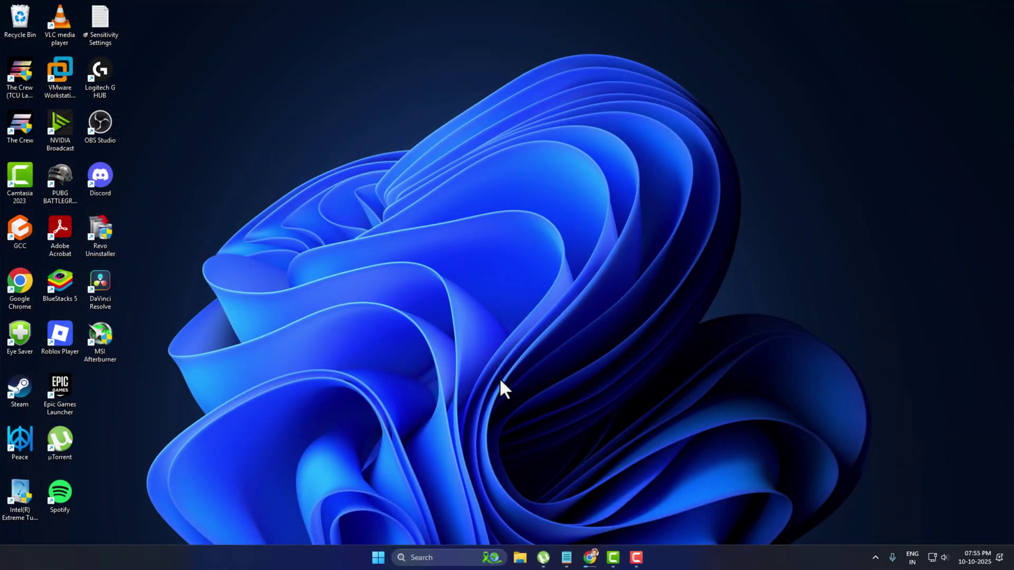